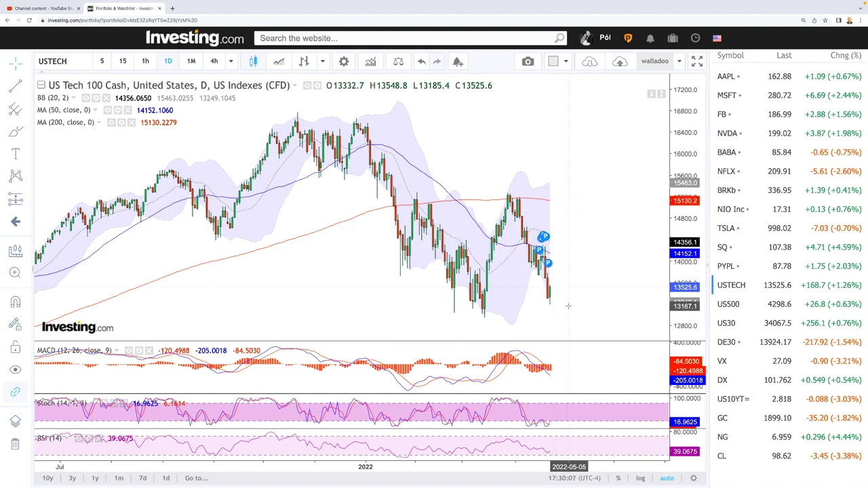
# Step: Brush a resistance line near 15,200 and a support line near 13,100 across the 2022 candles of the USTECH daily chart
pyautogui.scroll(-2, 568, 299)
pyautogui.scroll(2, 567, 302)
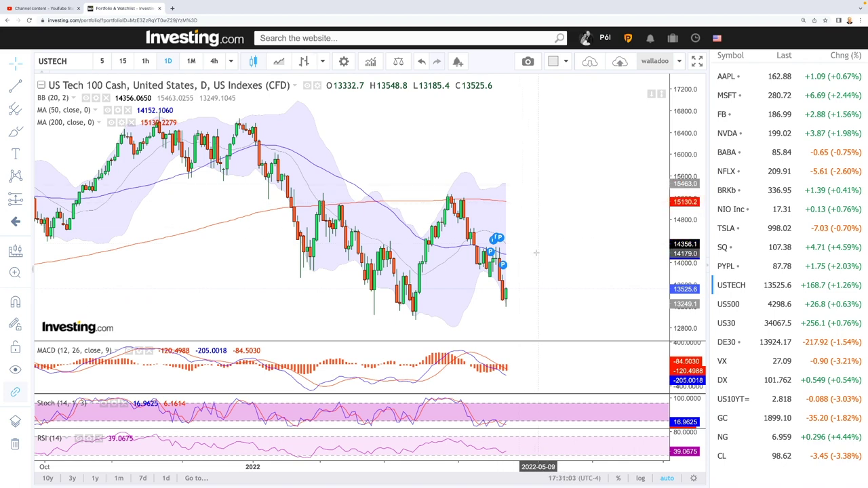
pyautogui.scroll(-3, 569, 268)
pyautogui.scroll(-2, 575, 274)
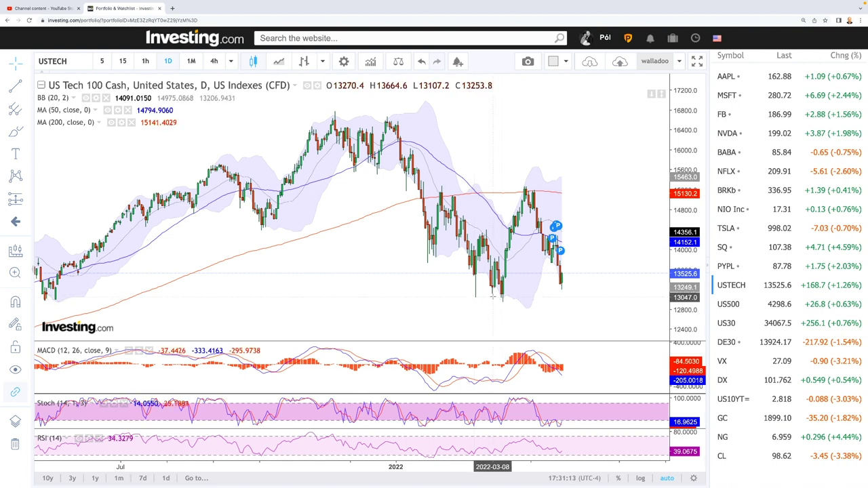
pyautogui.scroll(-3, 577, 285)
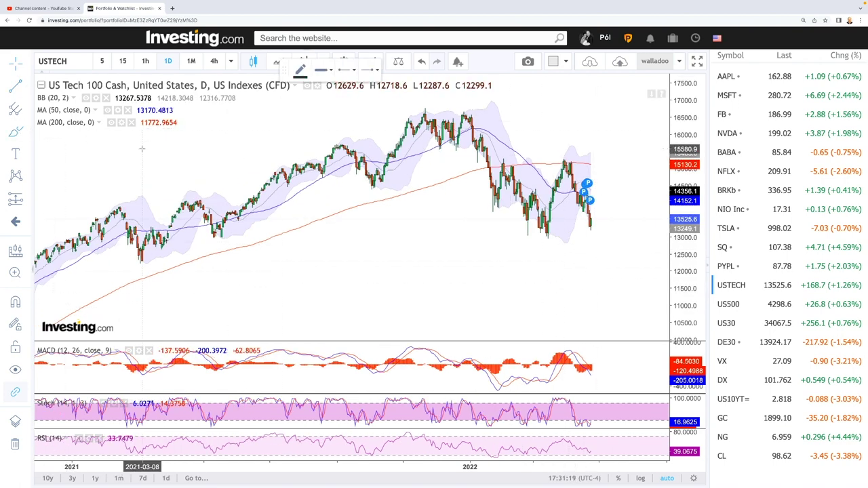
pyautogui.click(470, 162)
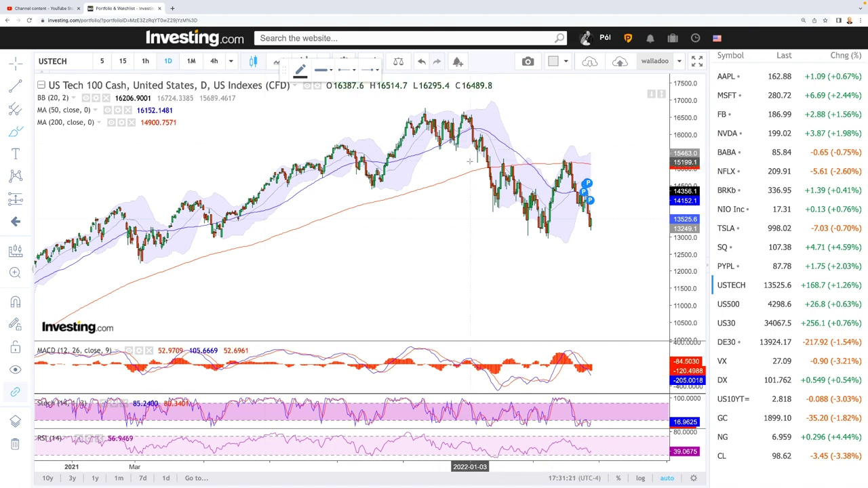
pyautogui.click(609, 163)
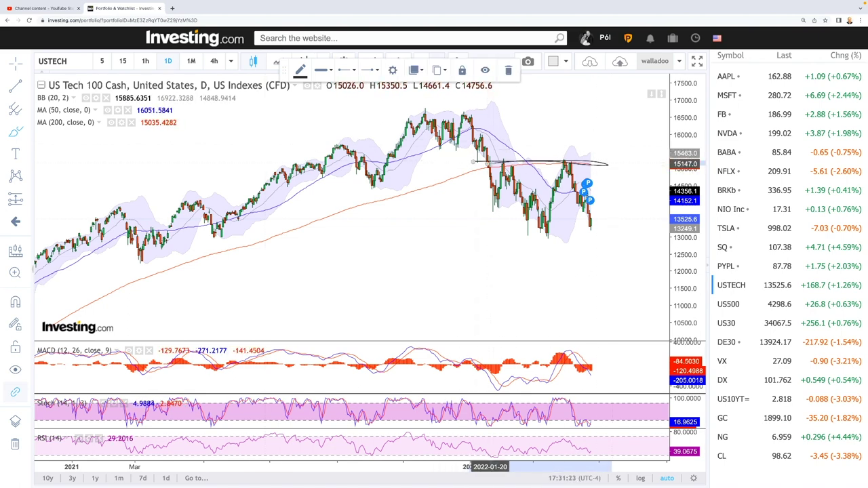
pyautogui.click(489, 234)
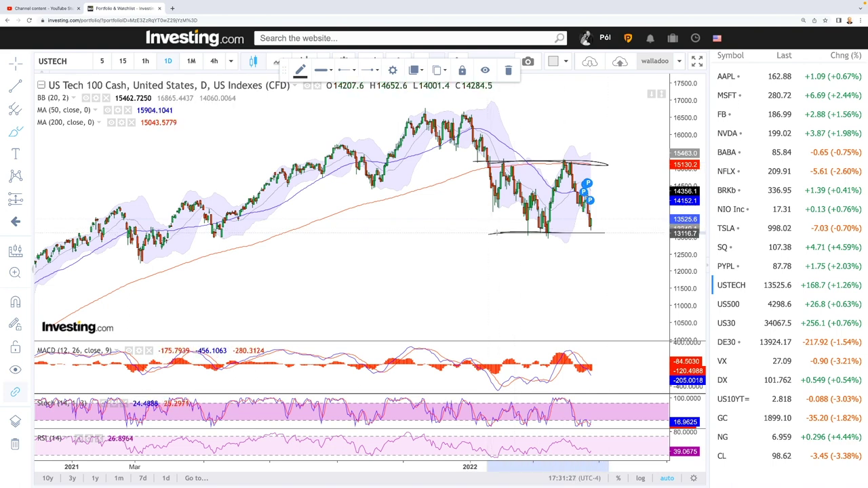
pyautogui.click(604, 233)
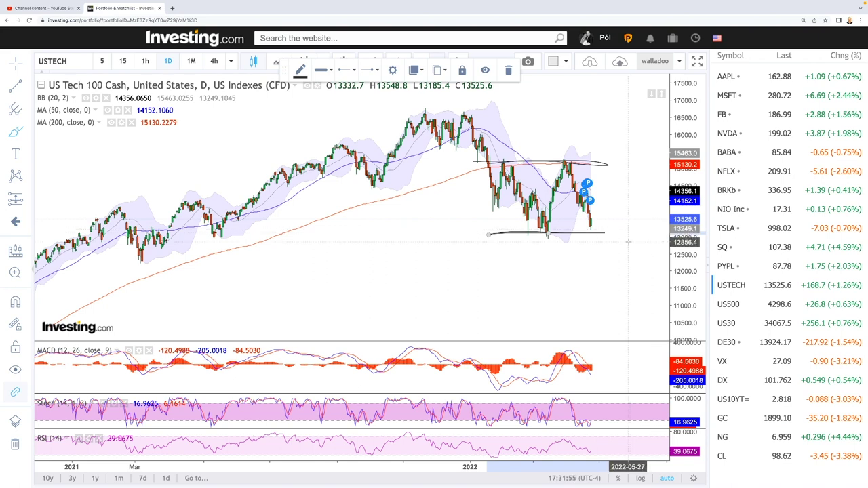
# Step: Sketch a descending channel on USTECH, its upper line from about 16,600 to 13,700 and its lower from about 15,050 to 12,050
pyautogui.scroll(2, 628, 242)
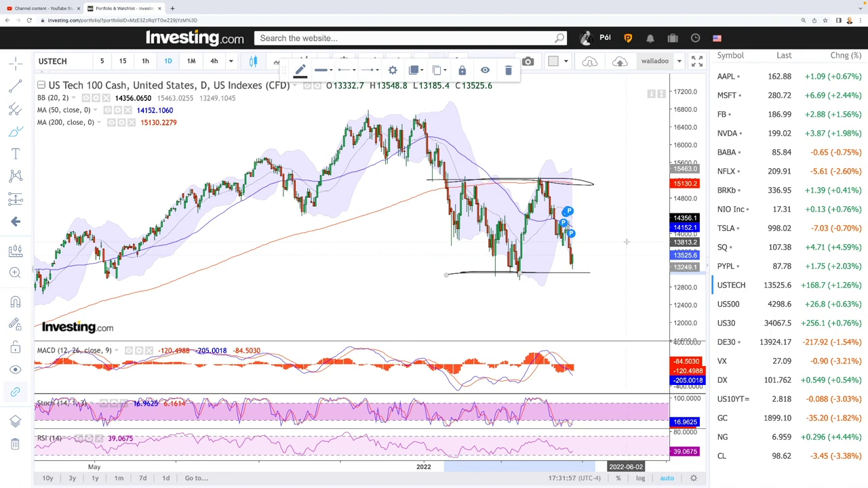
pyautogui.scroll(-5, 626, 241)
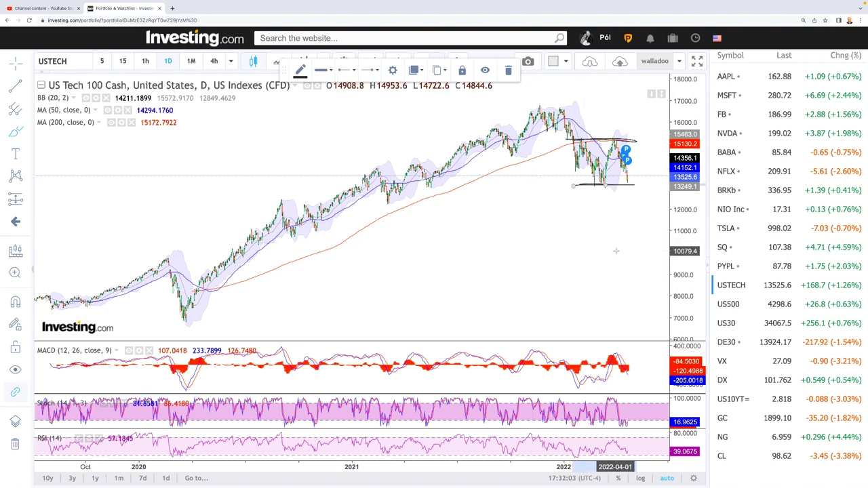
pyautogui.scroll(5, 615, 251)
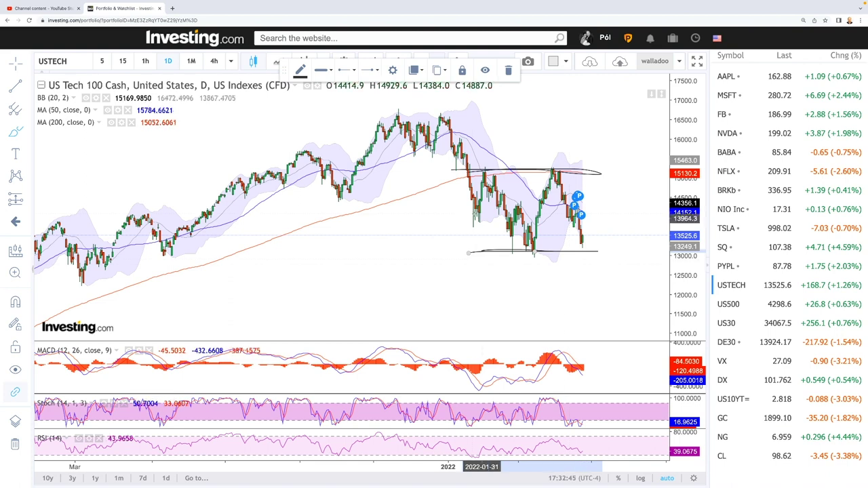
pyautogui.click(578, 293)
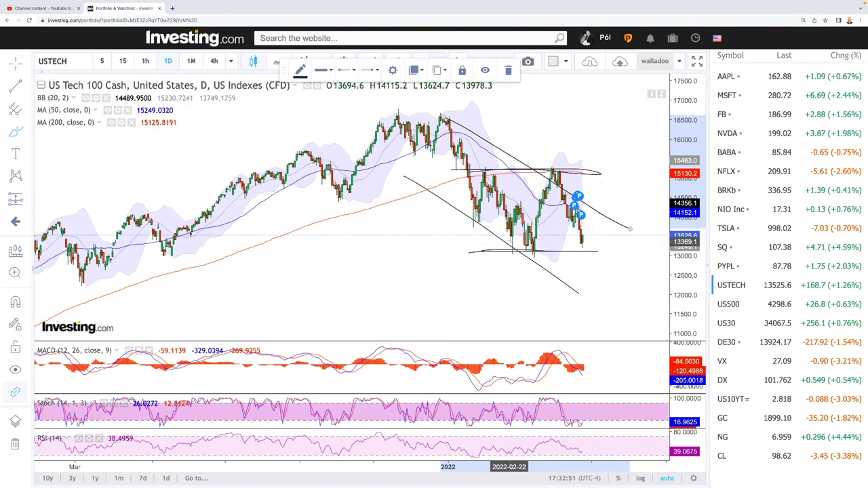
# Step: Open the US500 chart and brush horizontal resistance near 4,650 and support near 4,210 across the 2022 range
pyautogui.click(729, 304)
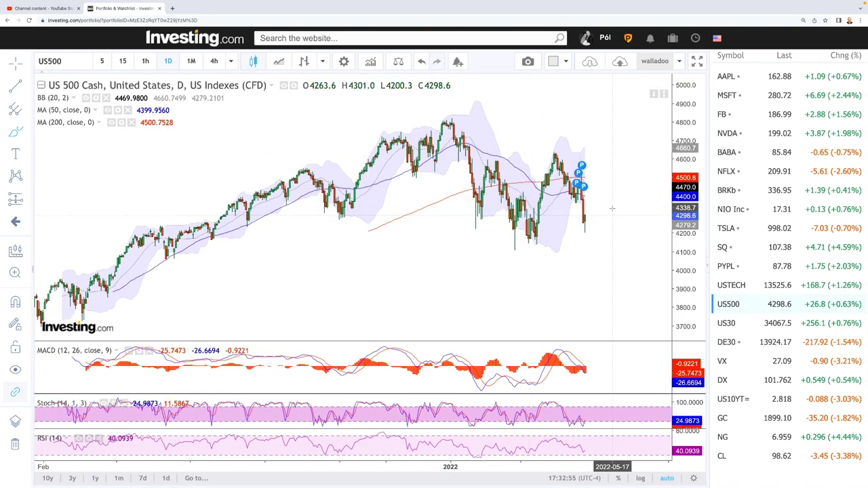
pyautogui.scroll(4, 615, 231)
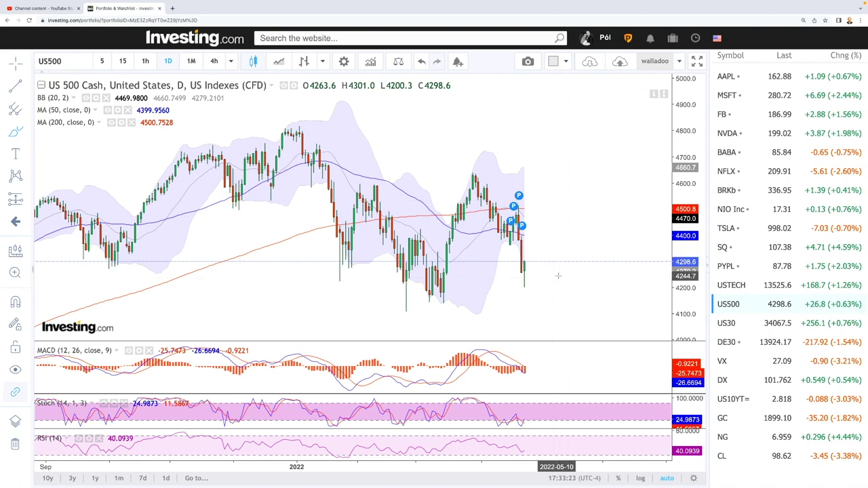
pyautogui.scroll(-2, 558, 275)
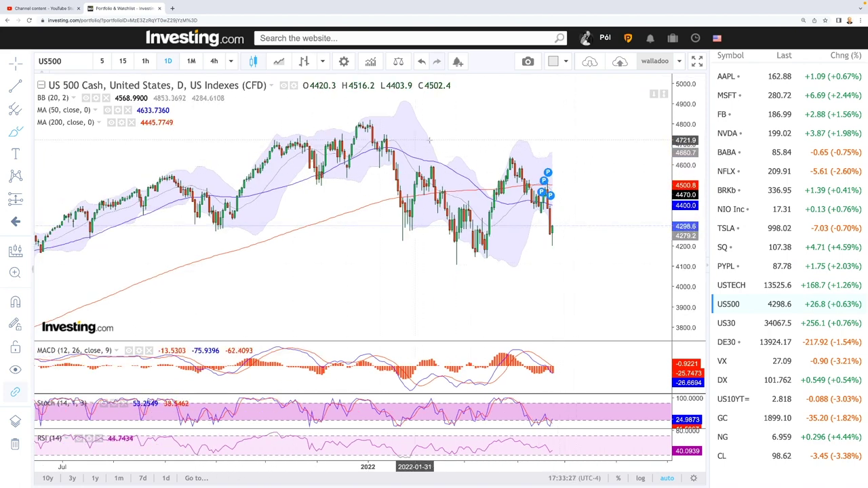
pyautogui.moveTo(385, 155); pyautogui.dragTo(580, 155)
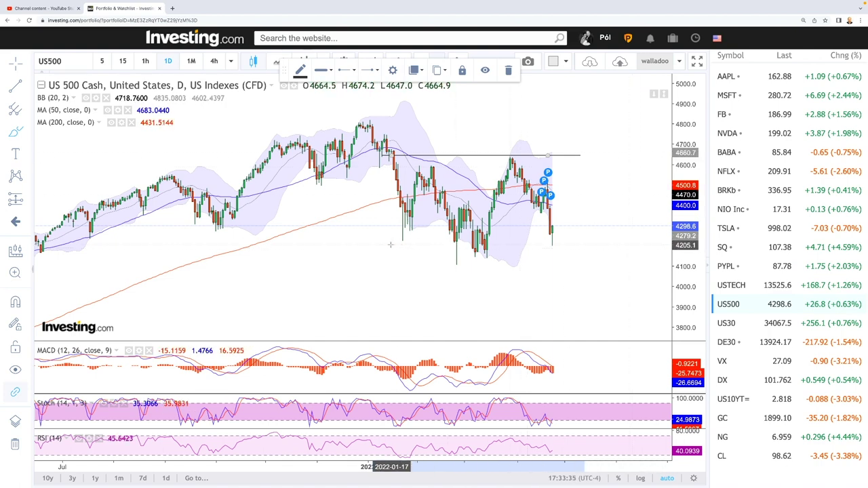
pyautogui.moveTo(393, 244); pyautogui.dragTo(581, 244)
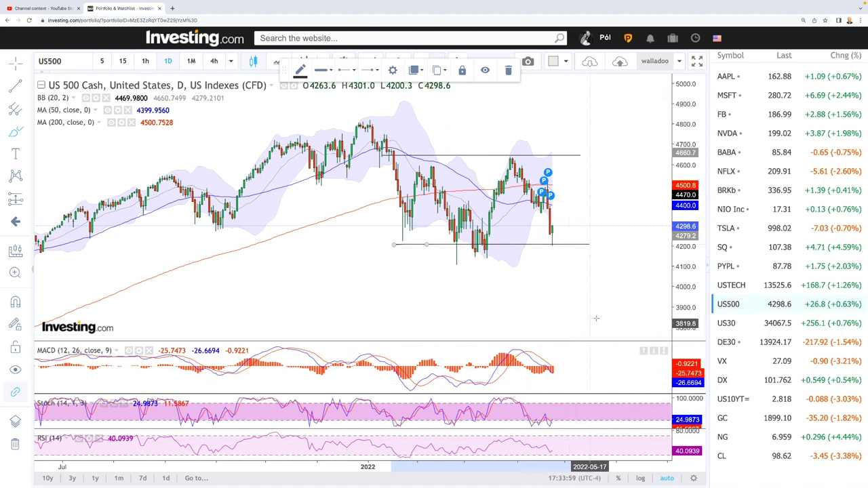
# Step: Open the US30 chart and brush horizontal resistance near 35,300 and support near 32,400 across the 2022 range
pyautogui.click(727, 323)
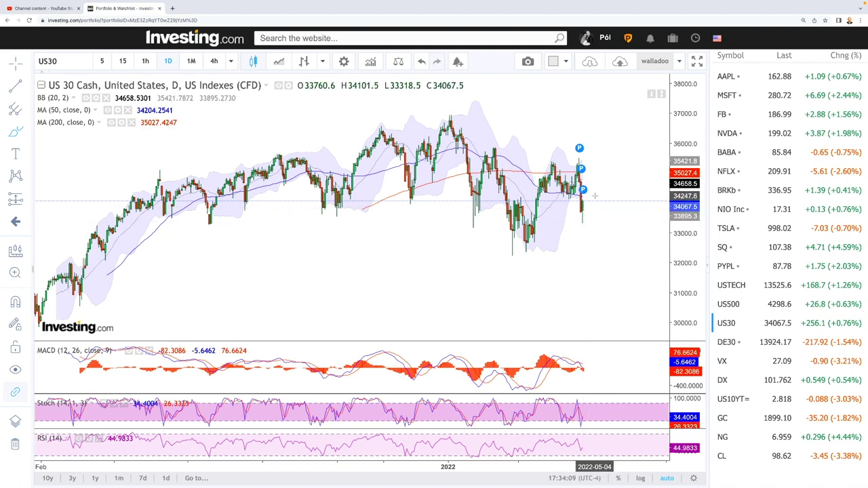
pyautogui.scroll(-3, 594, 196)
pyautogui.scroll(5, 561, 217)
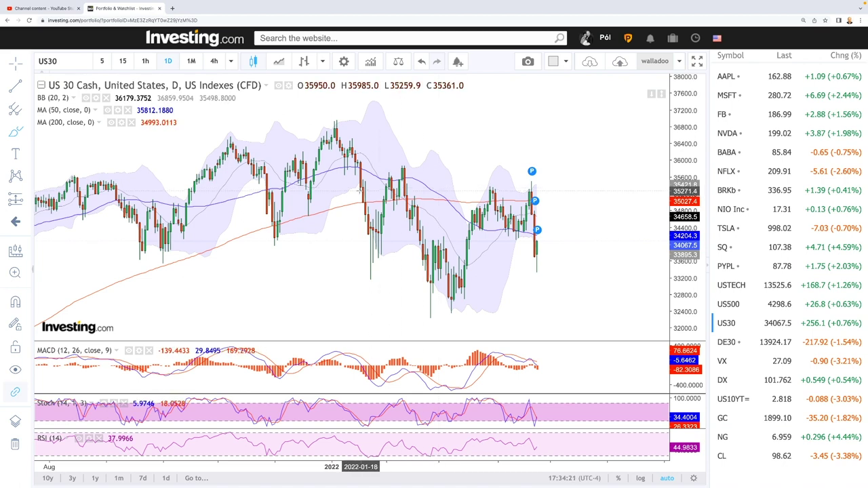
pyautogui.moveTo(377, 189); pyautogui.dragTo(560, 189)
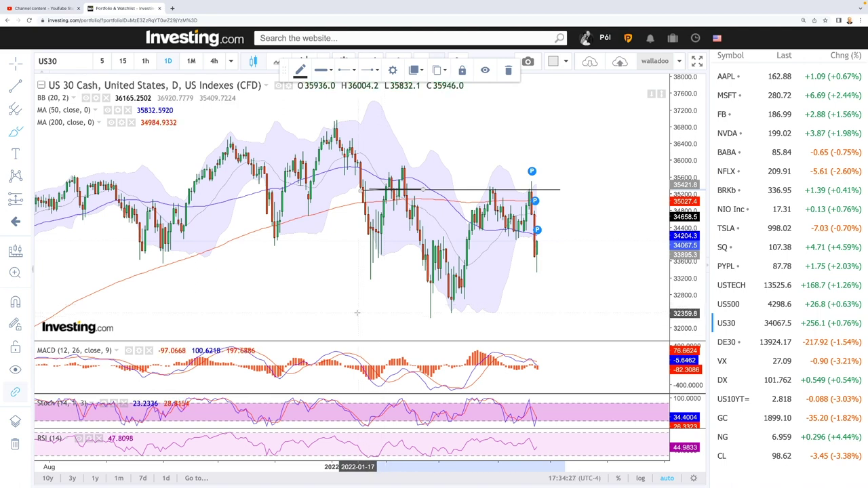
pyautogui.moveTo(357, 312); pyautogui.dragTo(431, 311)
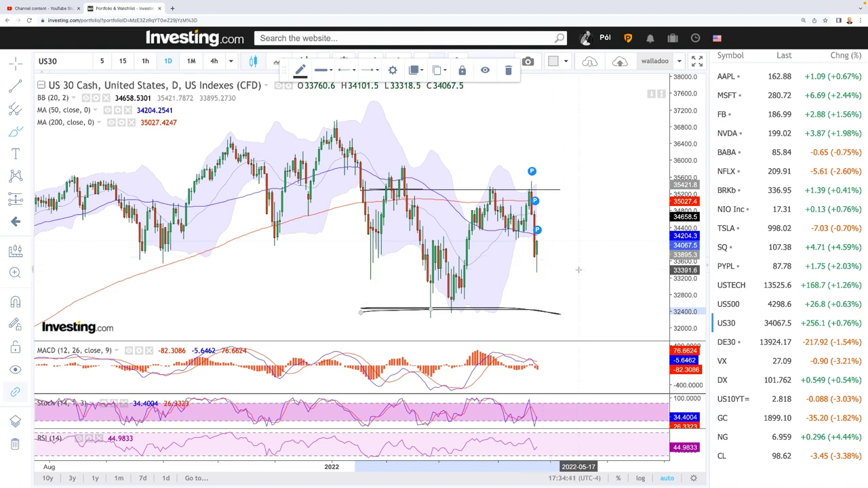
# Step: Sketch a descending channel on US30, with the lower line ending near 30,300 and the upper line running from about 36,750 to 32,600
pyautogui.scroll(-4, 552, 257)
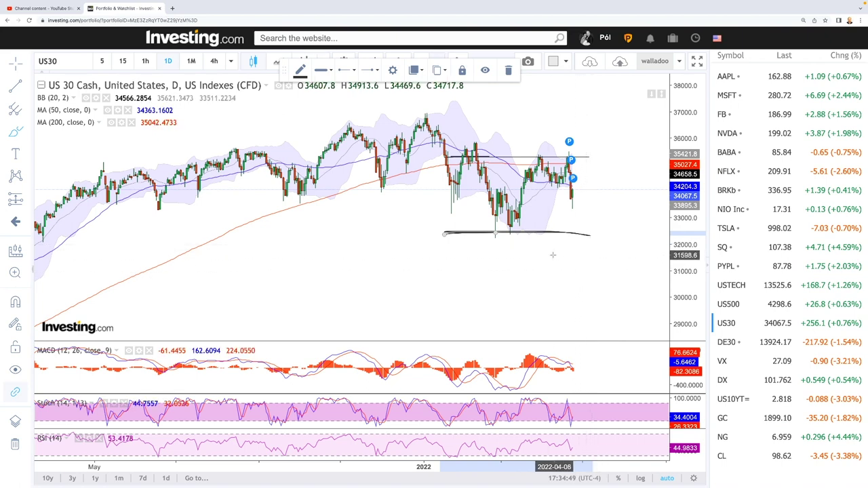
pyautogui.moveTo(383, 161); pyautogui.dragTo(567, 288)
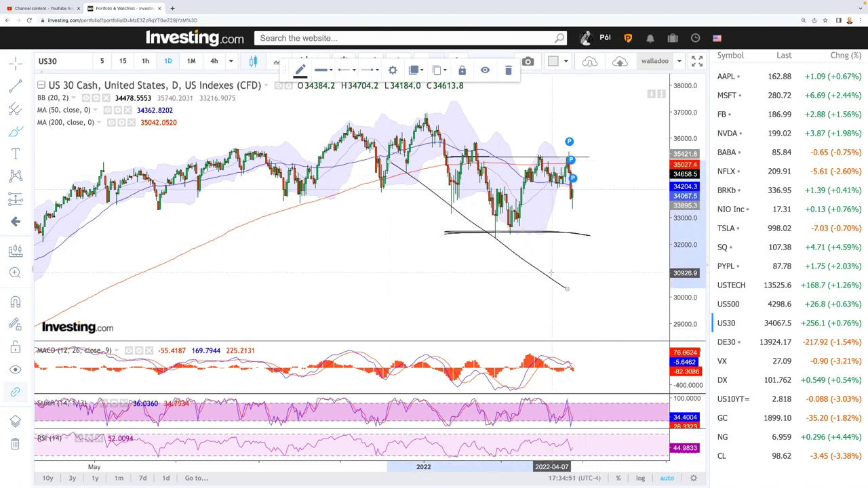
pyautogui.moveTo(434, 121); pyautogui.dragTo(598, 228)
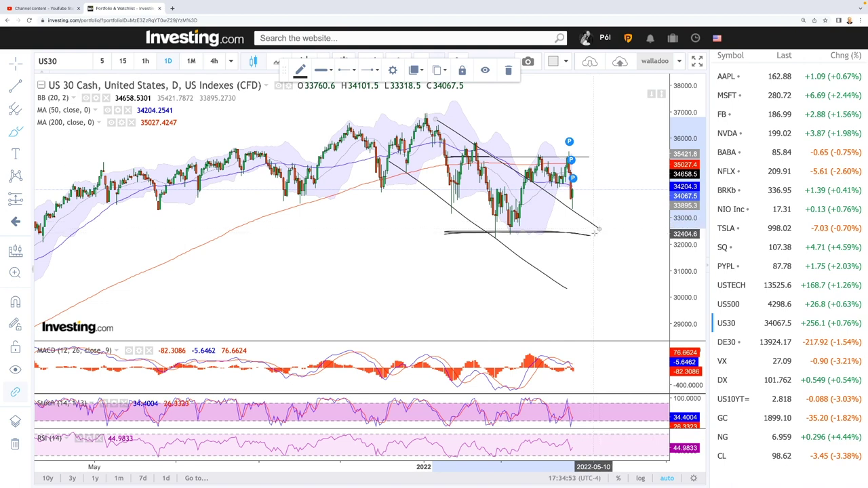
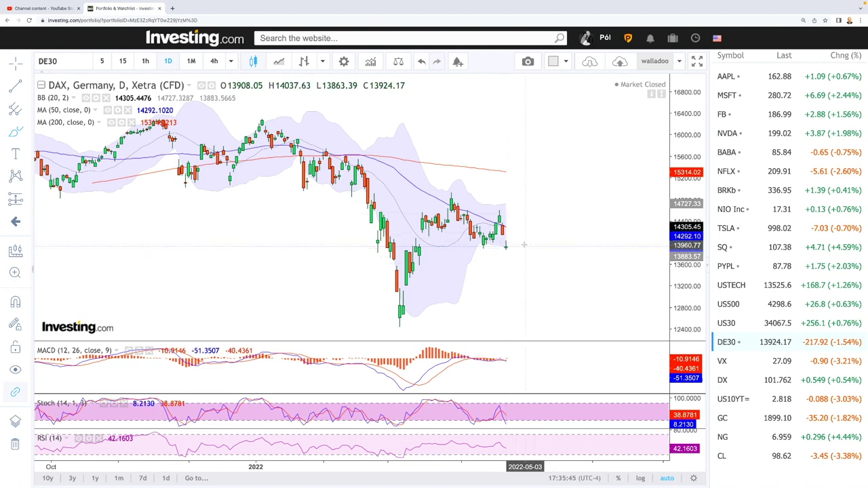
# Step: On the DE30 chart, trace the early-2022 drop, arc a projected fall back to the March low, and brush support near 12,600
pyautogui.moveTo(342, 169)
pyautogui.mouseDown()
pyautogui.moveTo(403, 277)
pyautogui.moveTo(402, 303)
pyautogui.moveTo(423, 259)
pyautogui.moveTo(456, 237)
pyautogui.mouseUp()
pyautogui.moveTo(505, 246)
pyautogui.mouseDown()
pyautogui.moveTo(534, 318)
pyautogui.moveTo(613, 327)
pyautogui.moveTo(451, 319)
pyautogui.mouseUp()
pyautogui.scroll(-3, 622, 298)
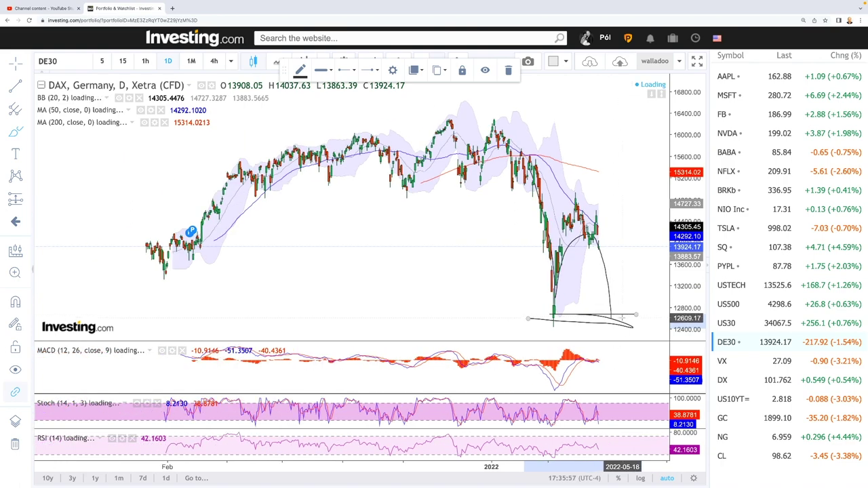
pyautogui.scroll(-5, 411, 213)
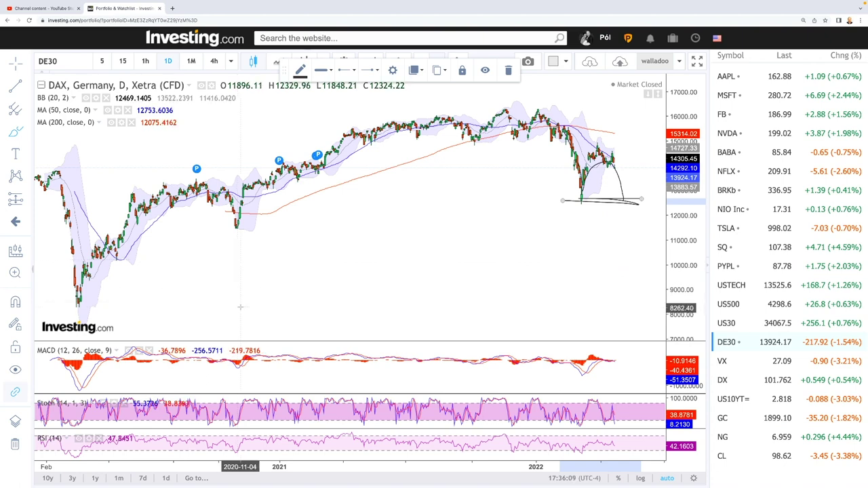
pyautogui.scroll(5, 542, 244)
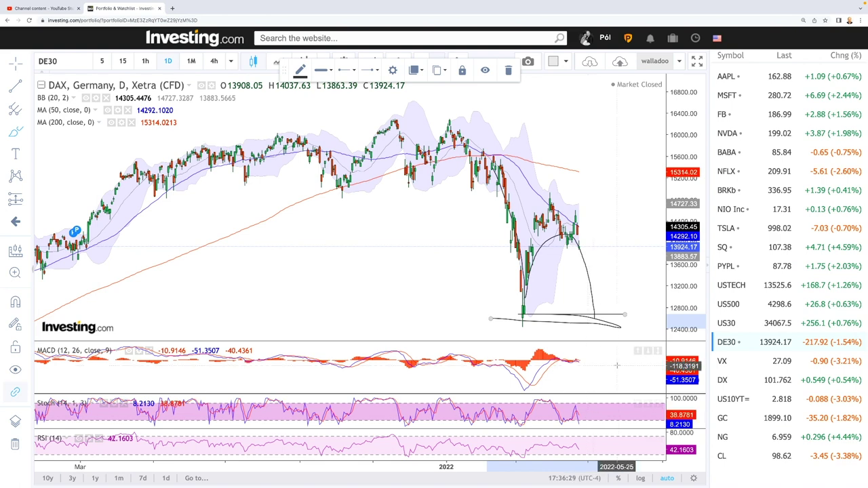
# Step: Open the VX chart and sketch a decline from the latest peak near 29, with short strokes at about 24 and 22
pyautogui.click(739, 361)
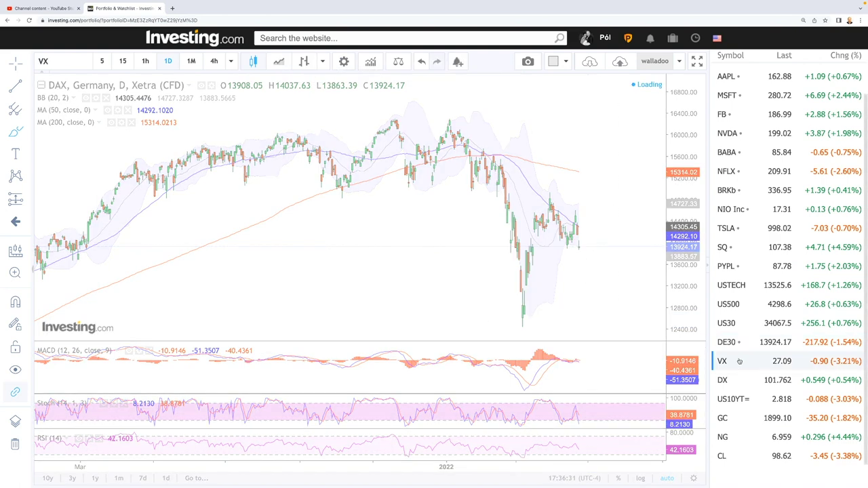
pyautogui.scroll(3, 615, 235)
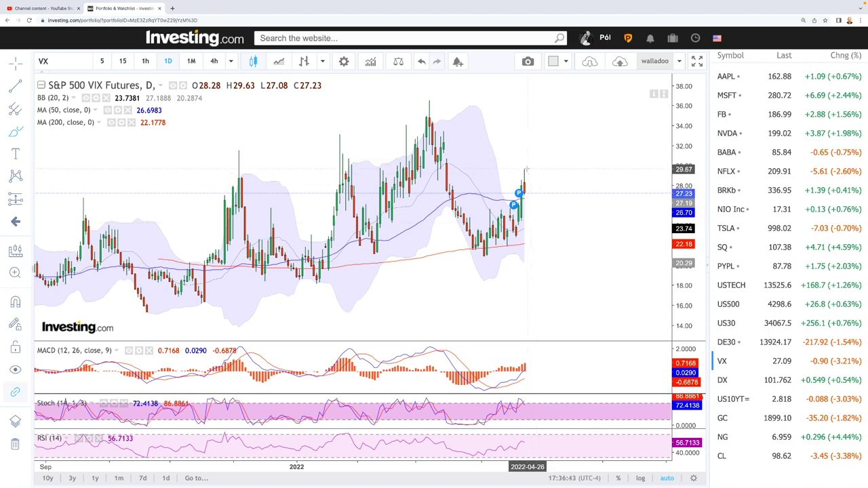
pyautogui.moveTo(524, 178); pyautogui.dragTo(534, 206)
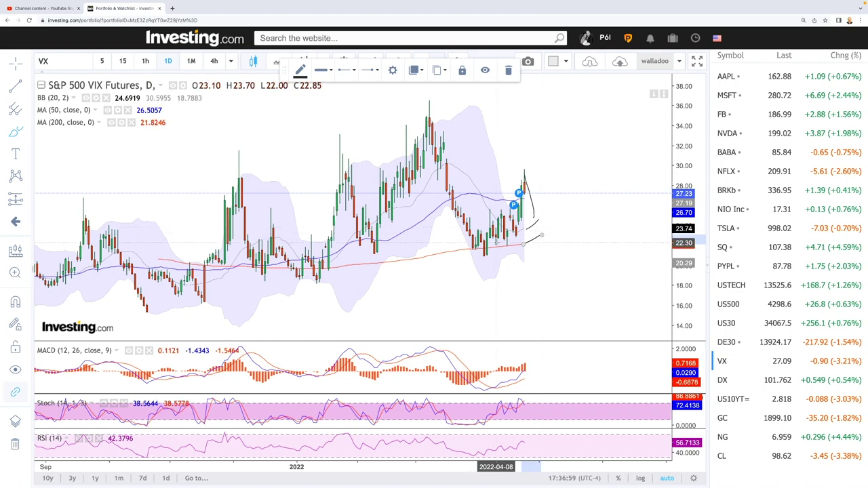
pyautogui.scroll(-4, 501, 244)
pyautogui.scroll(-3, 499, 245)
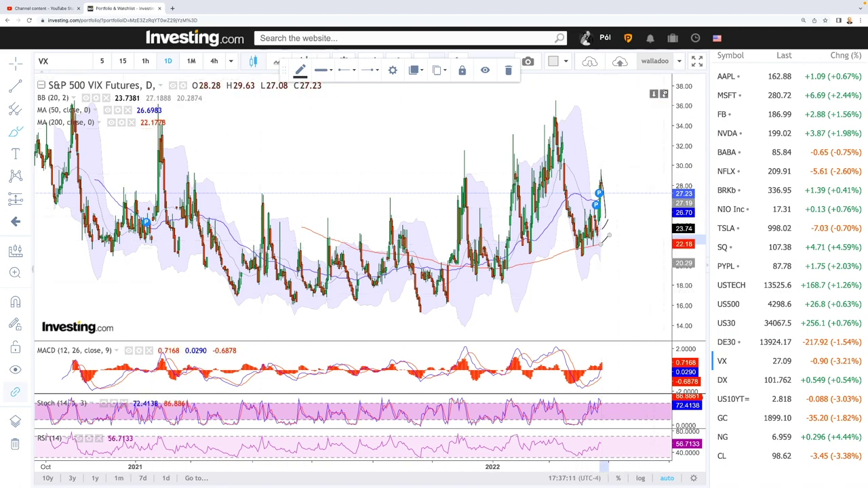
pyautogui.scroll(-2, 626, 275)
pyautogui.scroll(5, 627, 276)
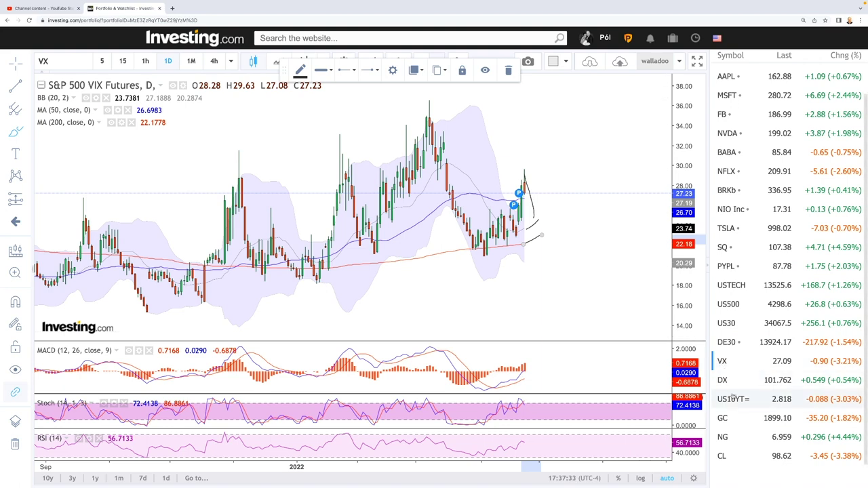
# Step: Open the US10YT= chart, brush a rising channel around the March–April rally, and sketch a projected drop towards the 50-day average near 2.35
pyautogui.click(734, 401)
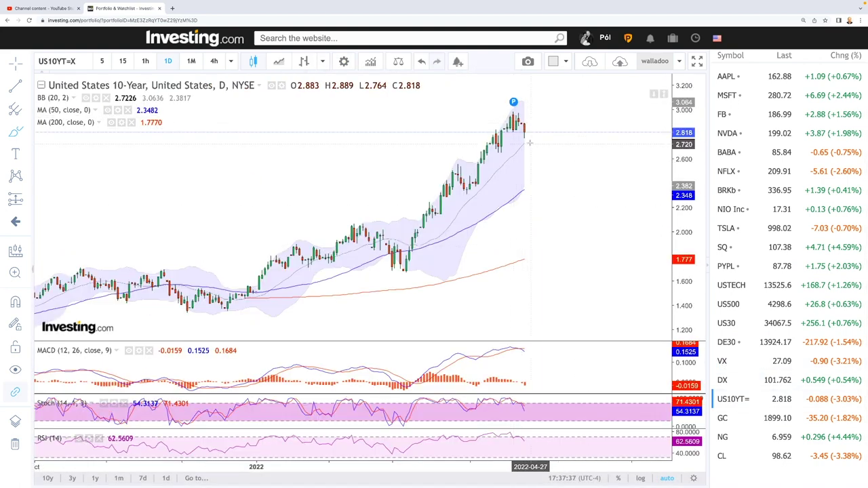
pyautogui.scroll(3, 525, 136)
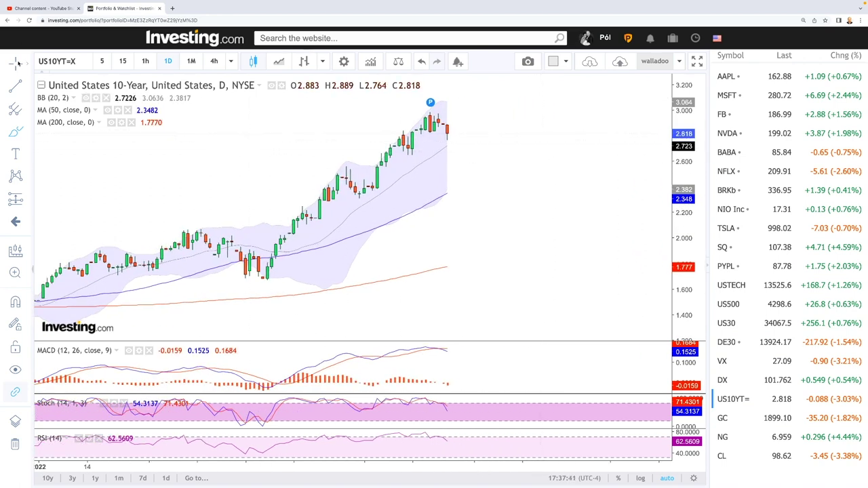
pyautogui.moveTo(407, 175); pyautogui.dragTo(470, 160)
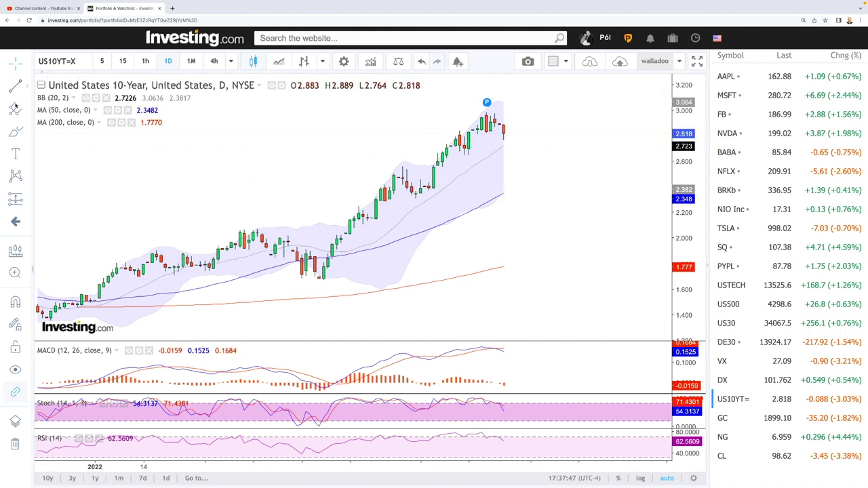
pyautogui.click(15, 133)
pyautogui.moveTo(323, 231); pyautogui.dragTo(487, 103)
pyautogui.moveTo(329, 264); pyautogui.dragTo(512, 130)
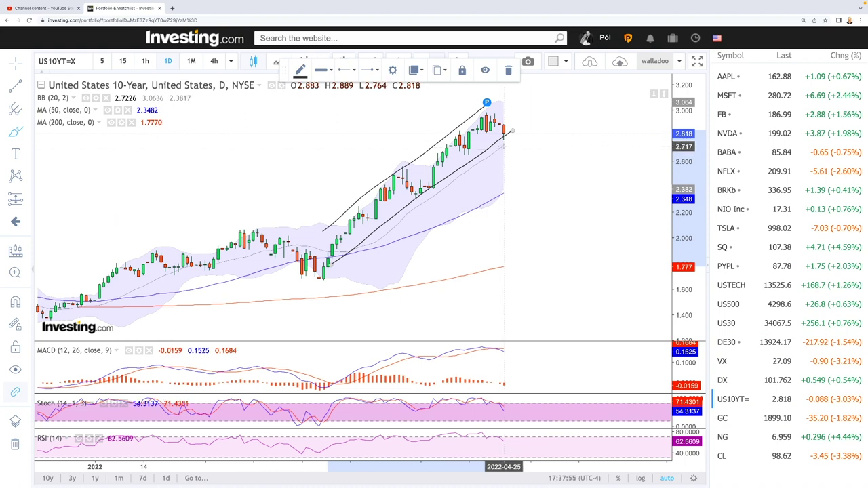
pyautogui.moveTo(505, 141); pyautogui.dragTo(533, 177)
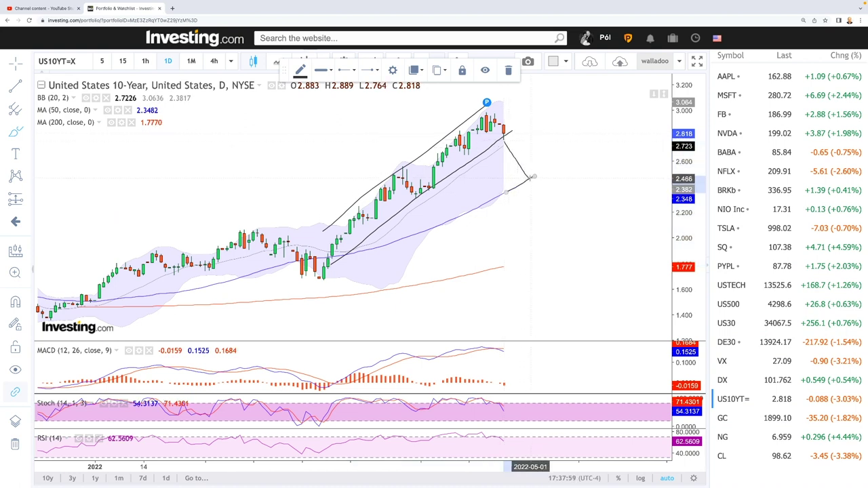